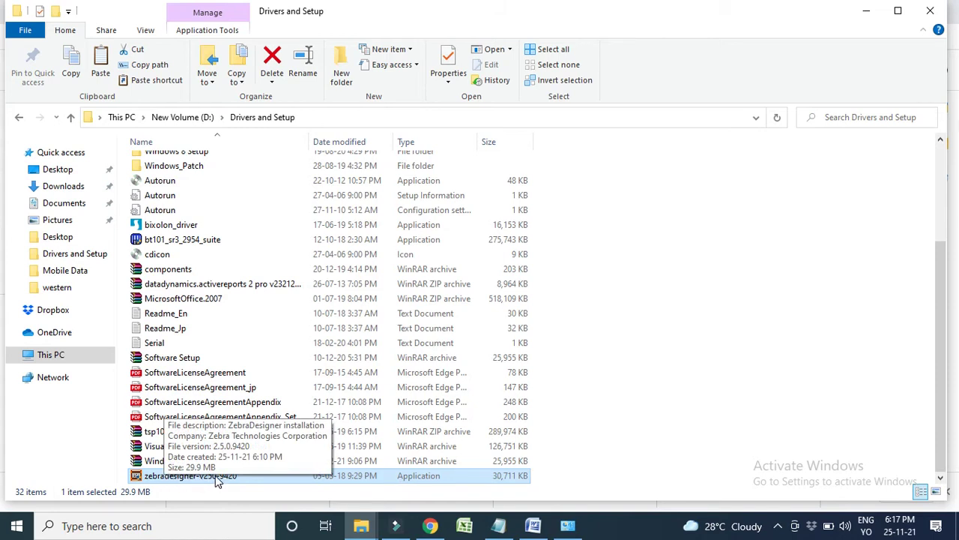
# Run the zebradesigner-v250-9420 installer from the Drivers and Setup folder and maximize the folder window.
pyautogui.click(215, 475)
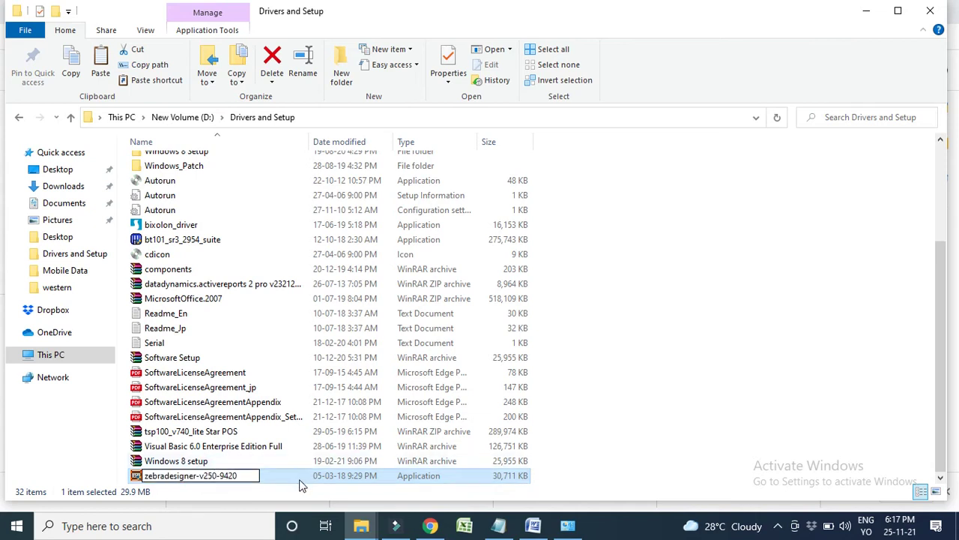
pyautogui.click(707, 442)
pyautogui.doubleClick(398, 475)
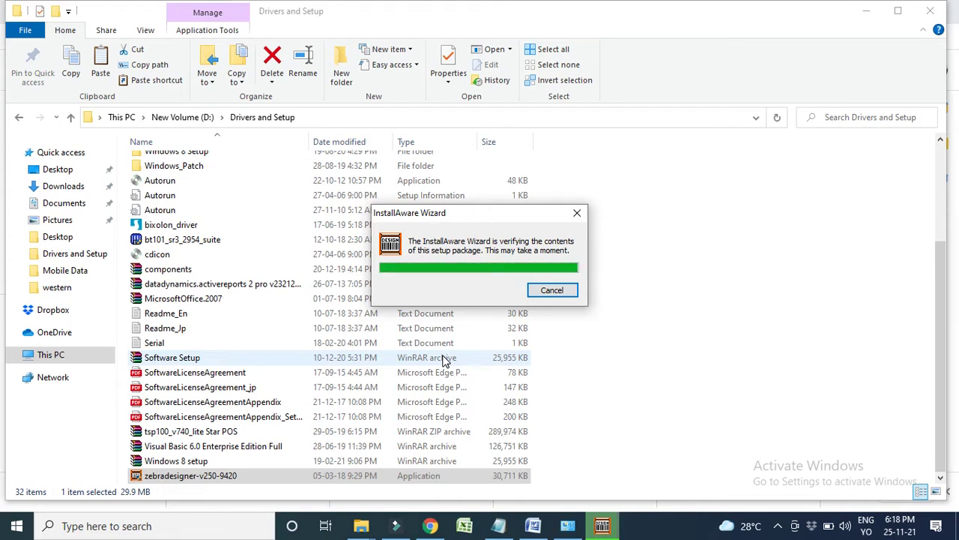
pyautogui.click(560, 294)
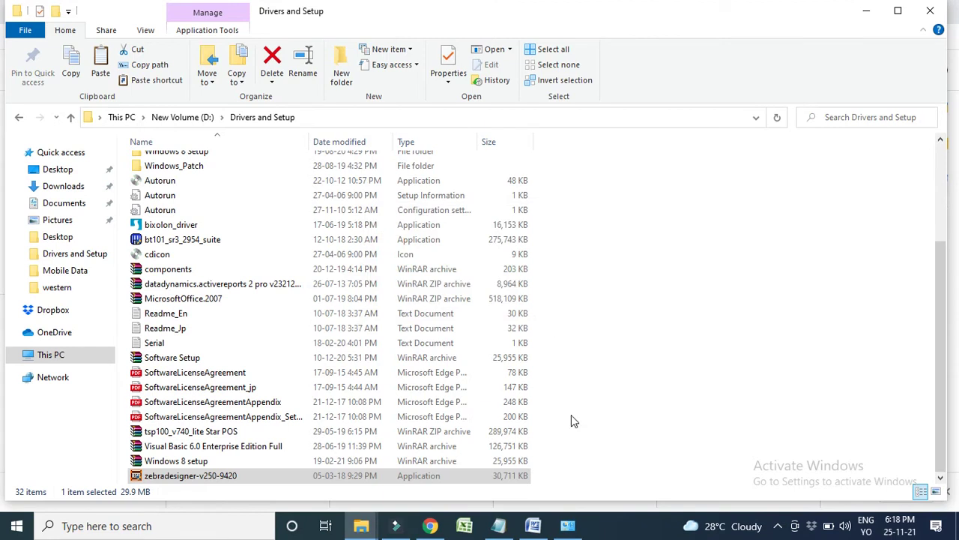
pyautogui.click(899, 12)
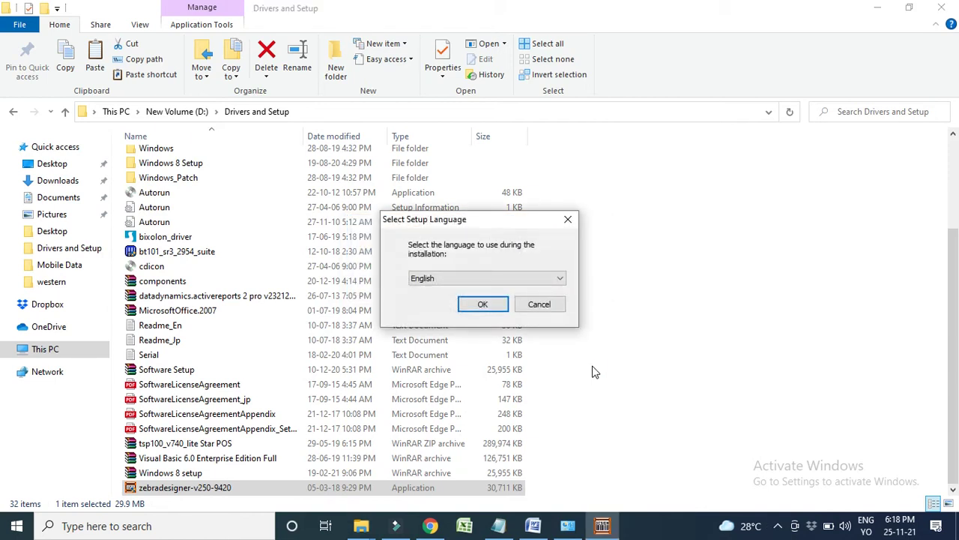
# Choose English as the setup language and start the ZebraDesigner setup wizard.
pyautogui.click(499, 280)
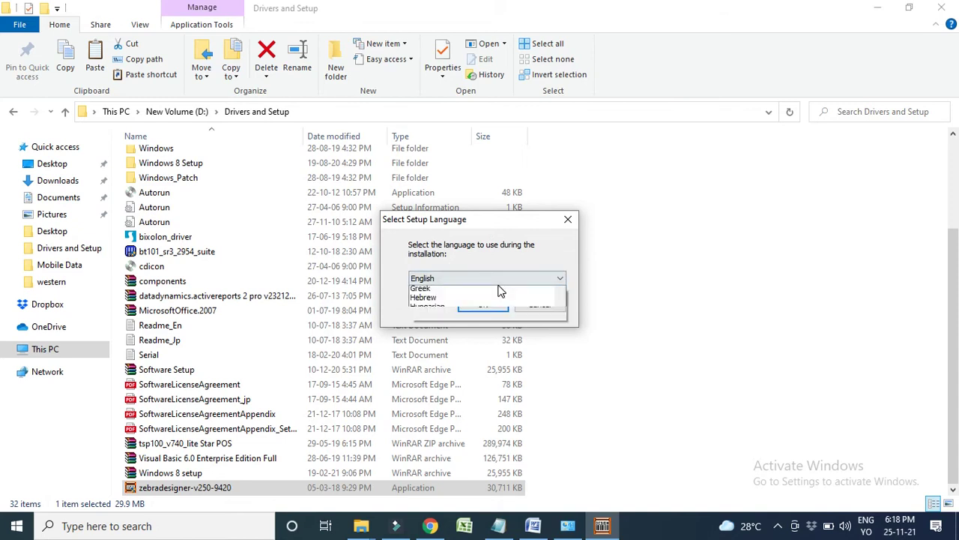
pyautogui.click(500, 291)
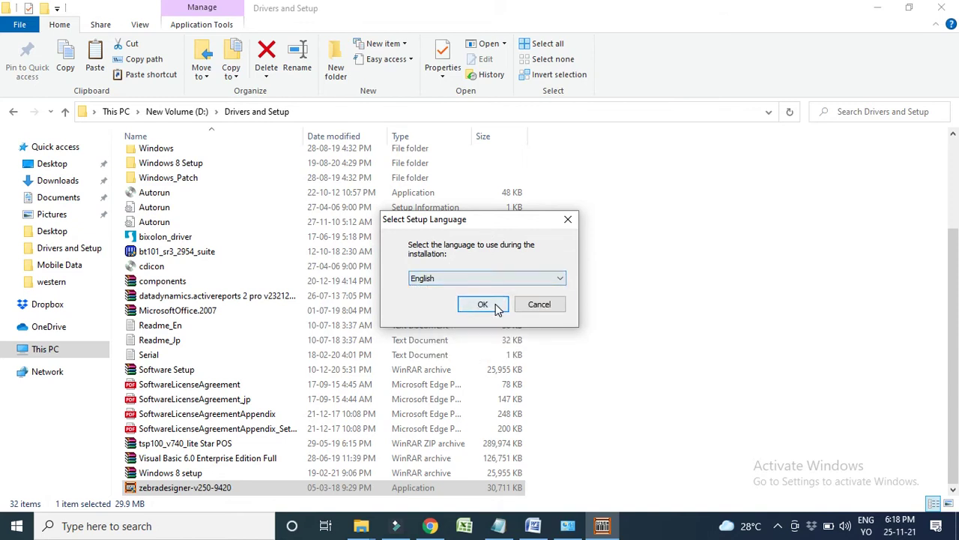
pyautogui.click(497, 303)
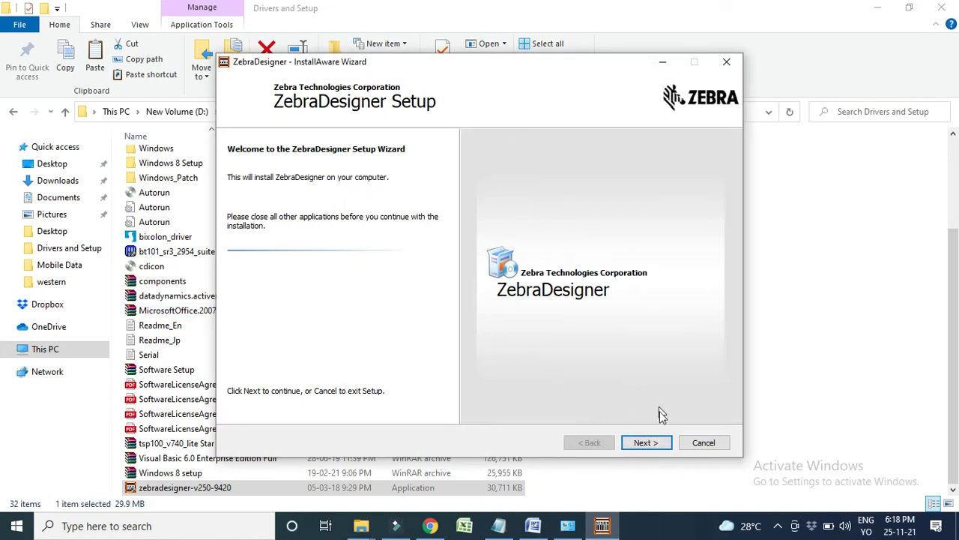
# Proceed past the welcome page and accept the terms of the ZebraDesigner license agreement.
pyautogui.click(663, 443)
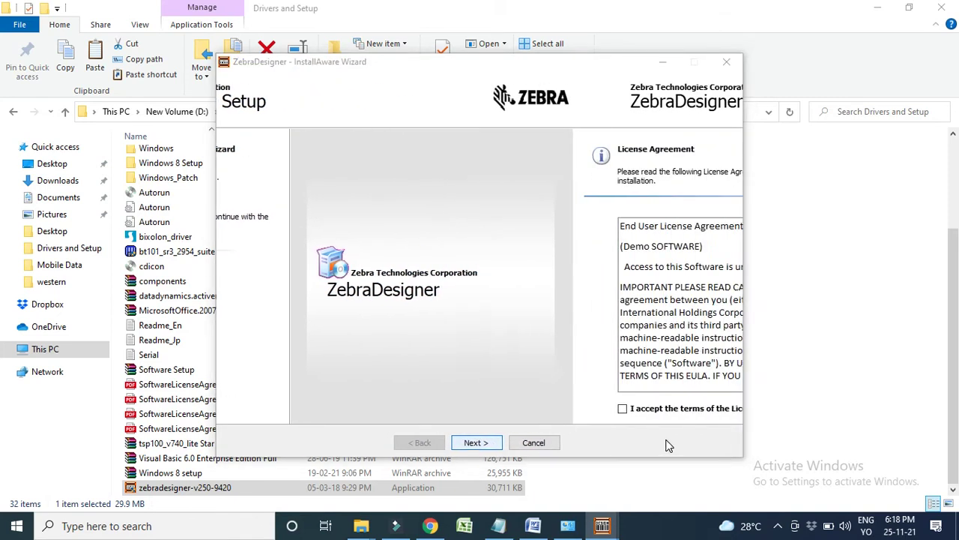
pyautogui.click(354, 411)
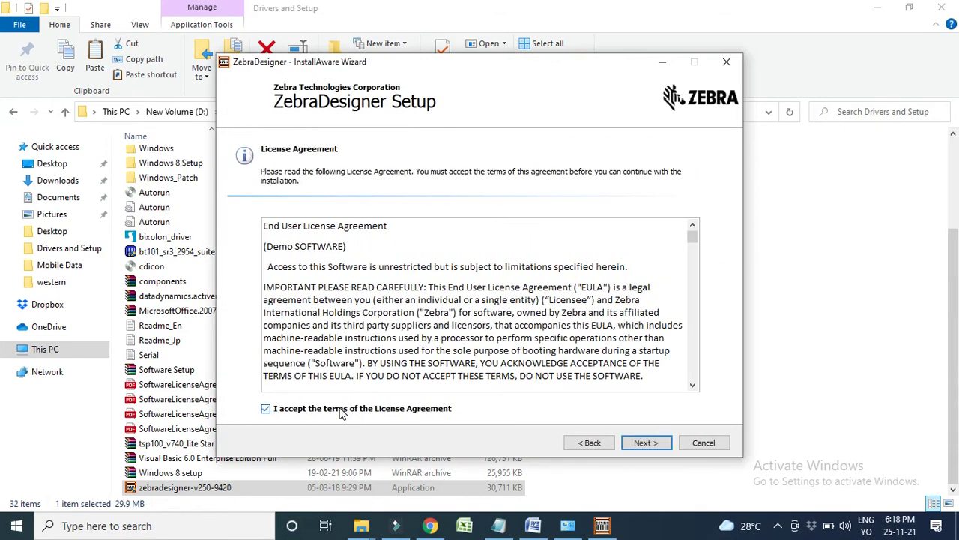
pyautogui.click(643, 443)
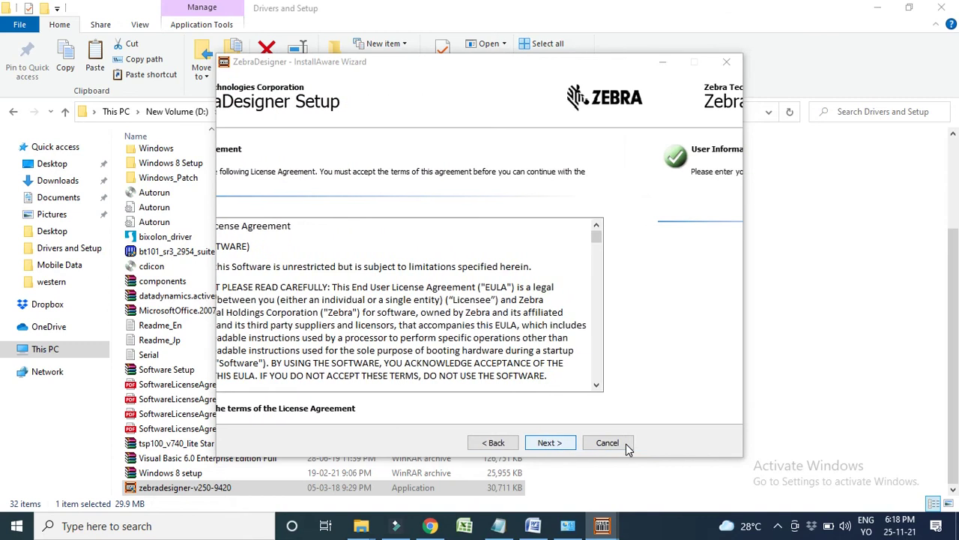
# Enter SWITCHER TECHNO as the company in the user information and continue.
pyautogui.click(520, 190)
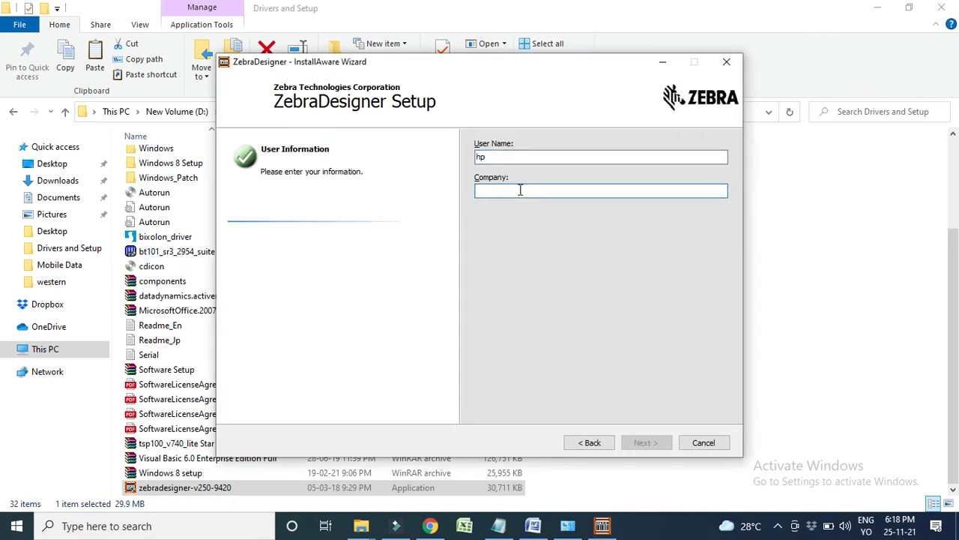
pyautogui.write('SWITCHER TECHNO')
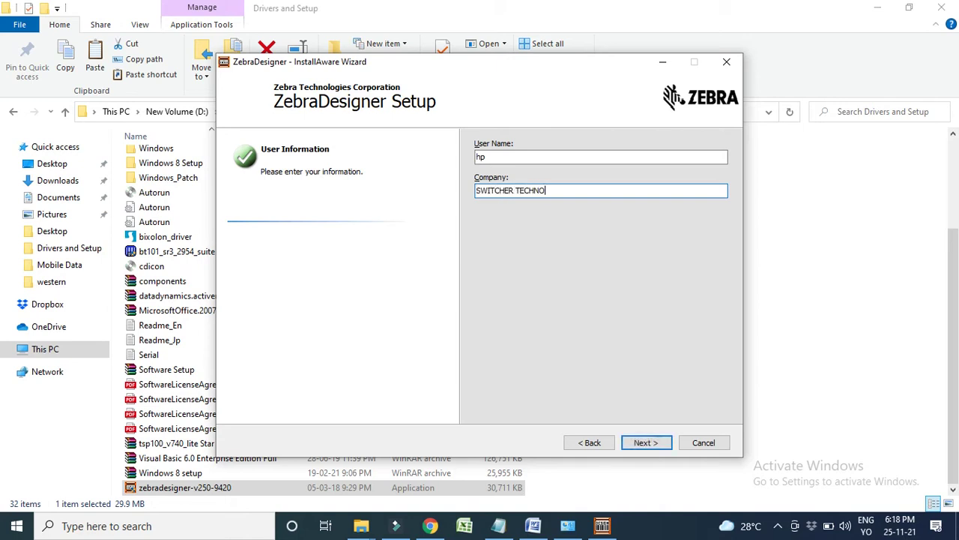
pyautogui.click(639, 442)
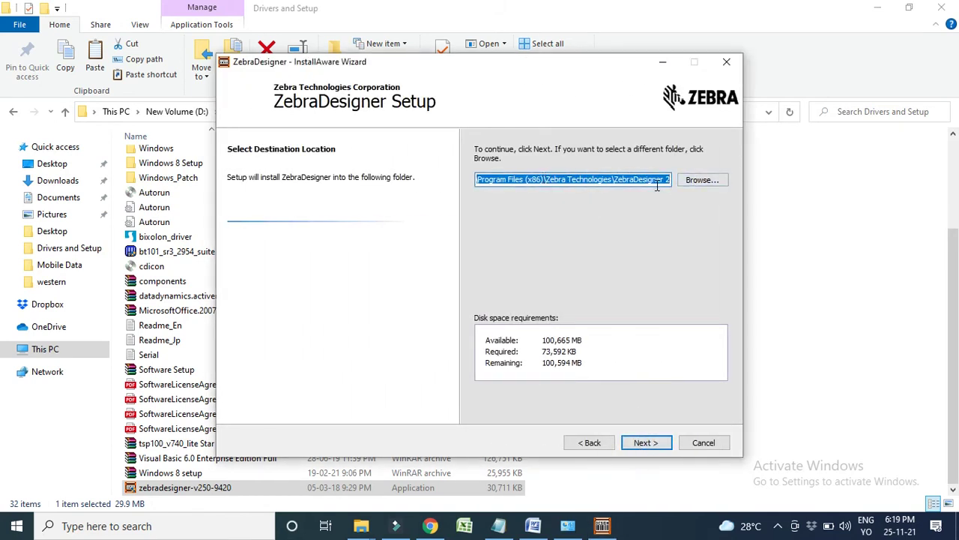
# Install ZebraDesigner with the default destination, Start Menu folder for all users, and desktop and Quick Launch icons.
pyautogui.click(648, 443)
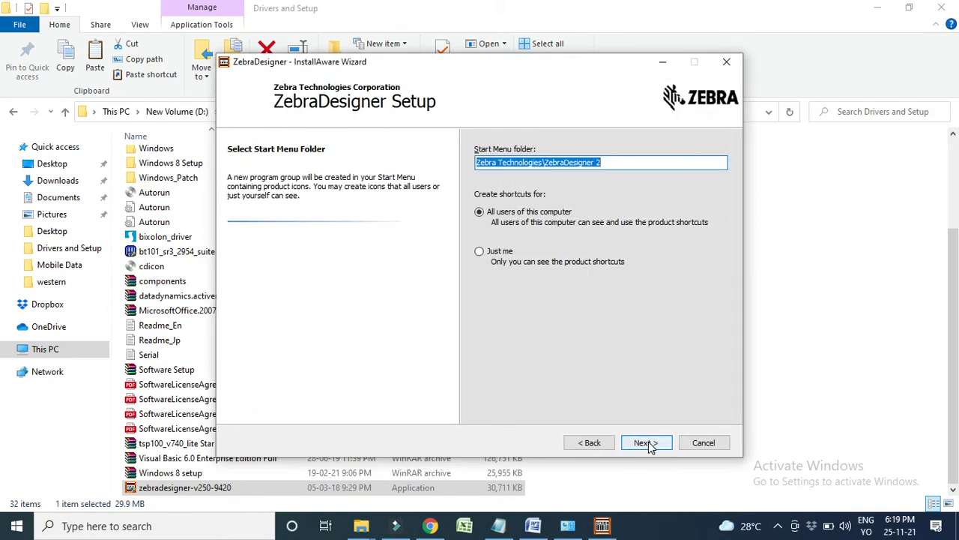
pyautogui.click(648, 443)
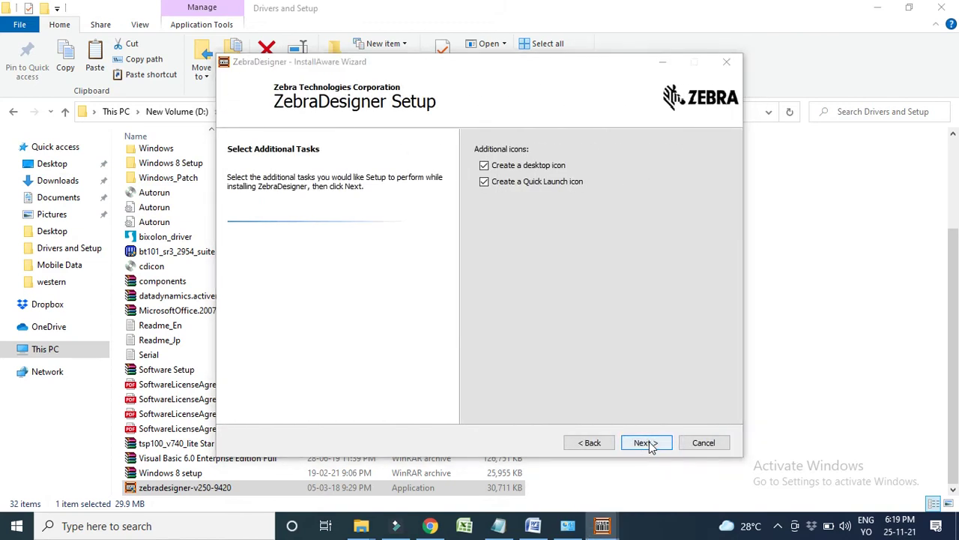
pyautogui.click(646, 443)
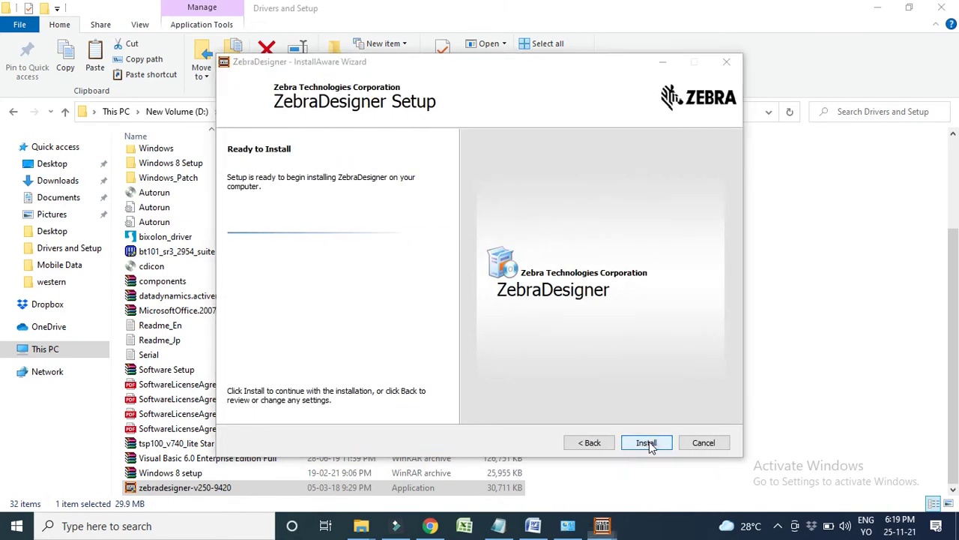
pyautogui.click(647, 443)
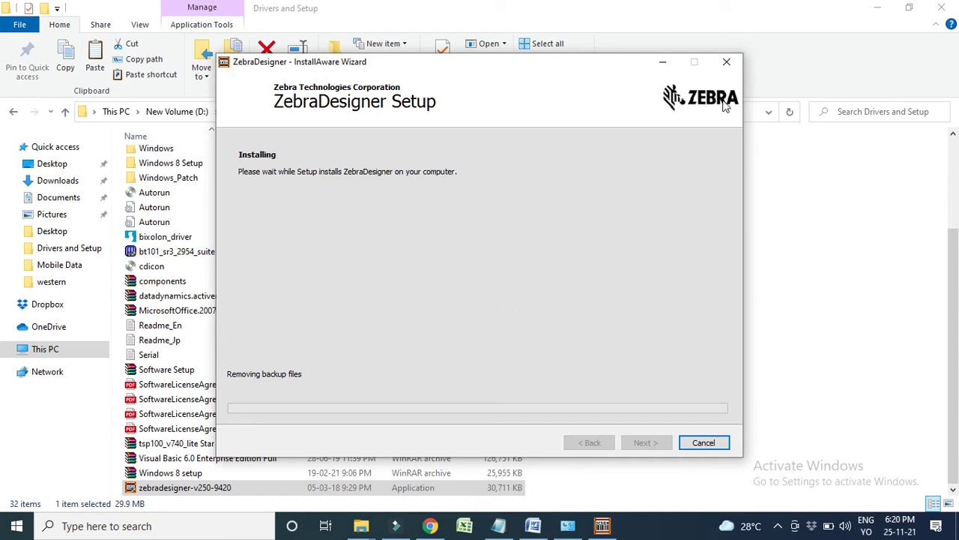
# Minimize all the open windows behind the setup wizard to show the desktop.
pyautogui.click(881, 8)
pyautogui.click(883, 9)
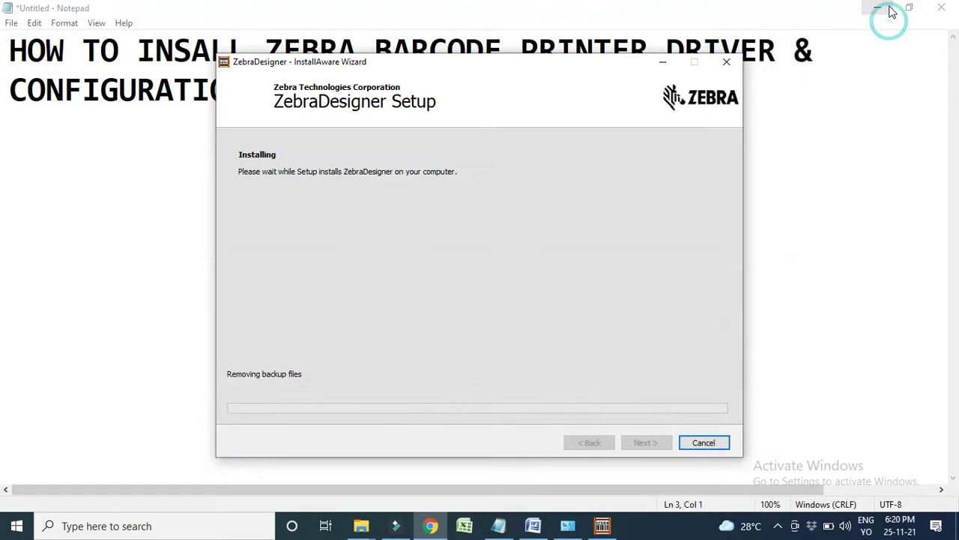
pyautogui.click(892, 10)
pyautogui.click(878, 12)
pyautogui.click(875, 12)
pyautogui.click(876, 15)
pyautogui.click(875, 12)
pyautogui.click(874, 12)
pyautogui.click(877, 12)
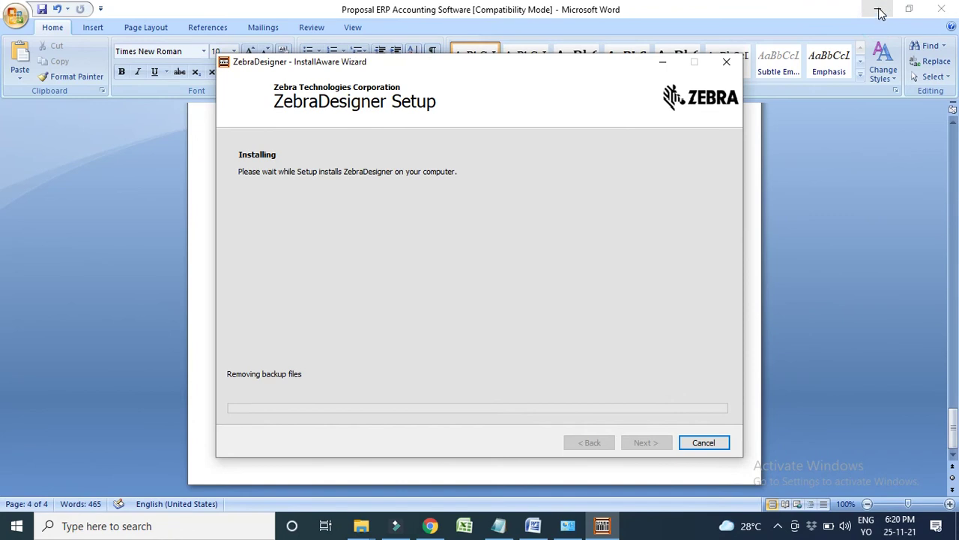
pyautogui.click(876, 12)
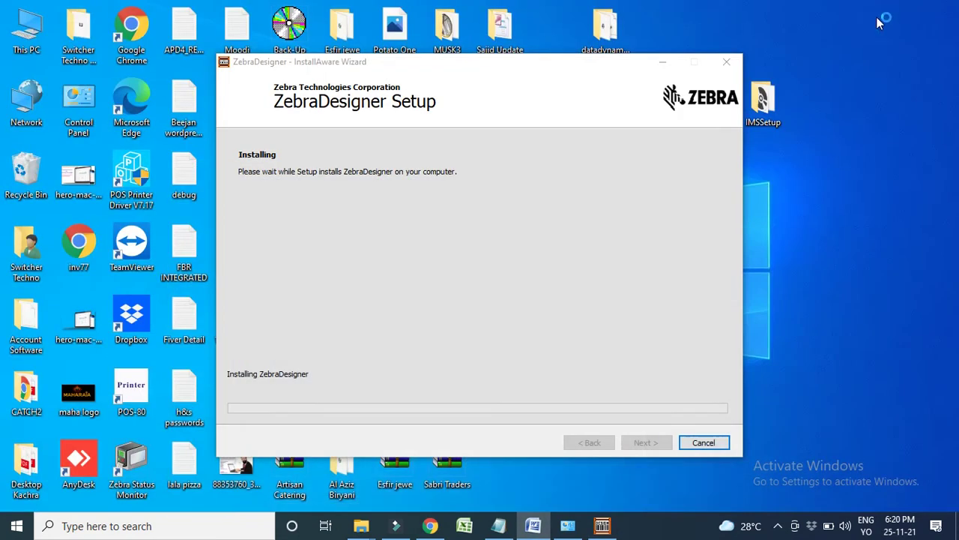
# Move the setup wizard aside on the desktop and finish it with Run ZebraDesigner 2 enabled.
pyautogui.click(610, 65)
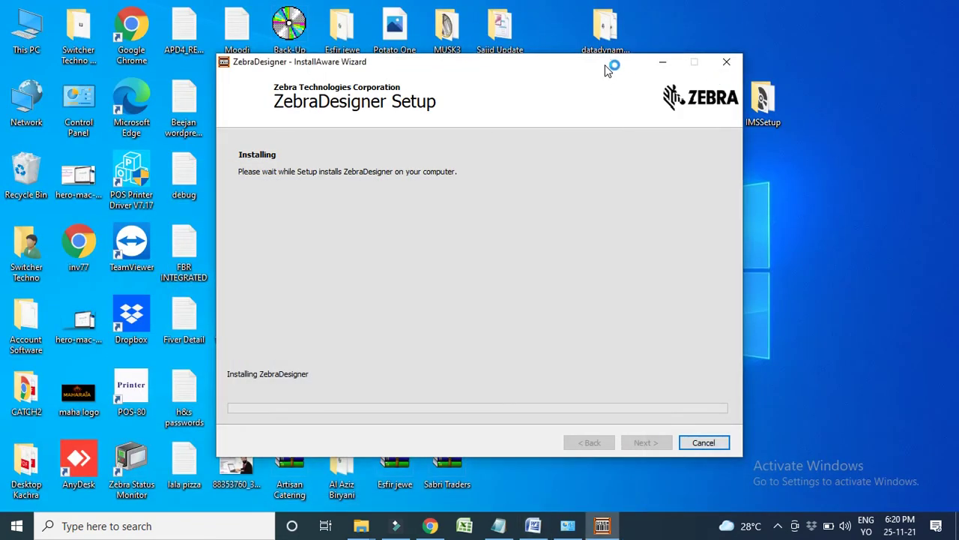
pyautogui.moveTo(586, 71); pyautogui.dragTo(304, 52)
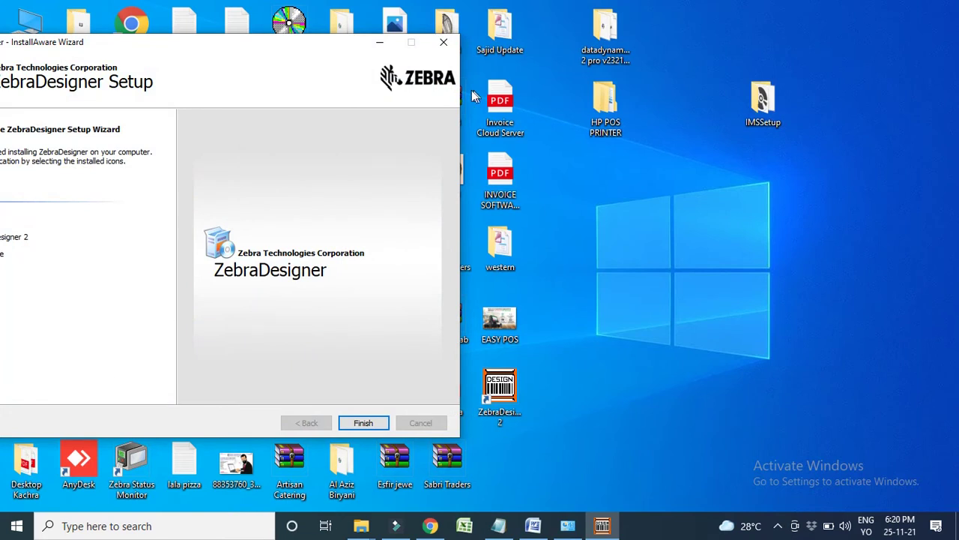
pyautogui.moveTo(328, 47); pyautogui.dragTo(425, 66)
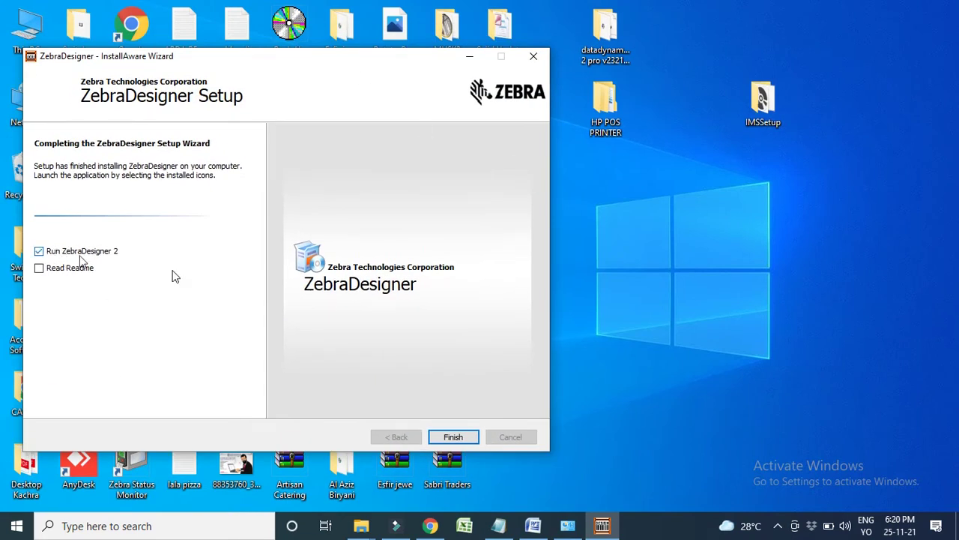
pyautogui.click(450, 437)
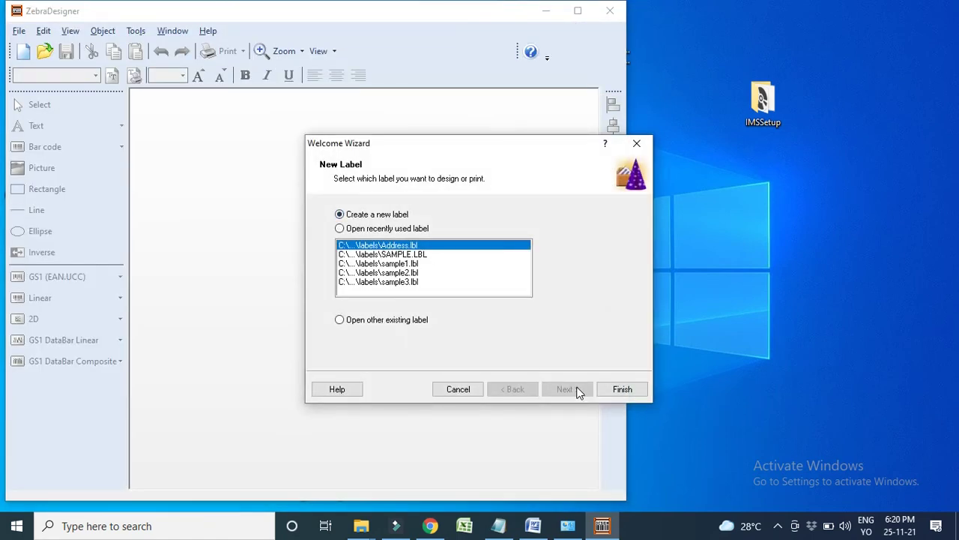
# Open the recently used Address.lbl label and select ZDesigner LP 2844 in its printer list.
pyautogui.doubleClick(413, 245)
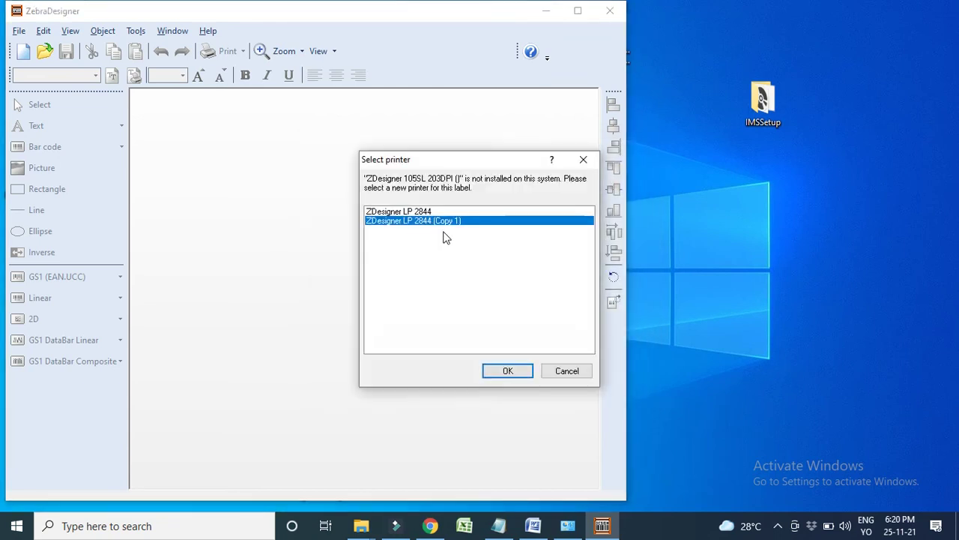
pyautogui.click(423, 215)
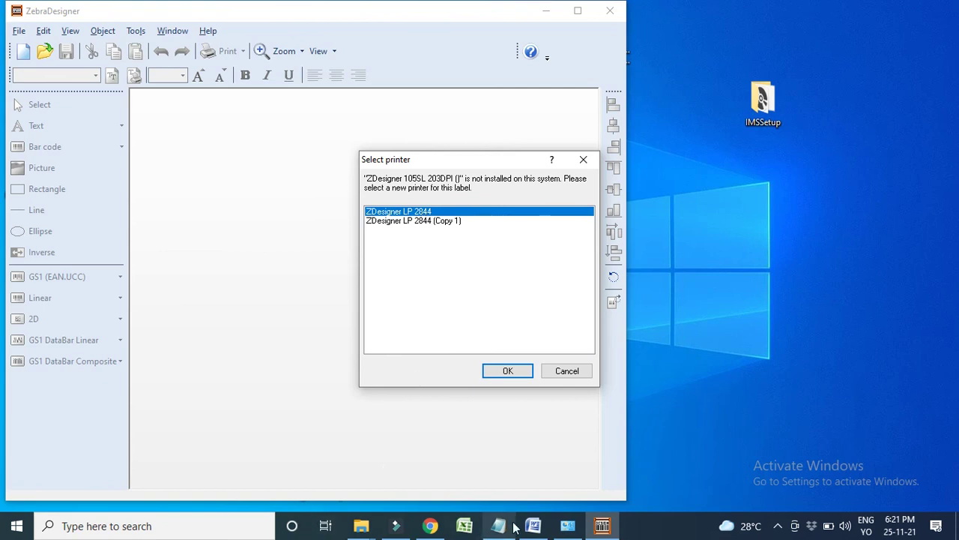
# Switch to Control Panel's Devices and Printers and open the printer properties of ZDesigner LP 2844 (Copy 1).
pyautogui.click(570, 526)
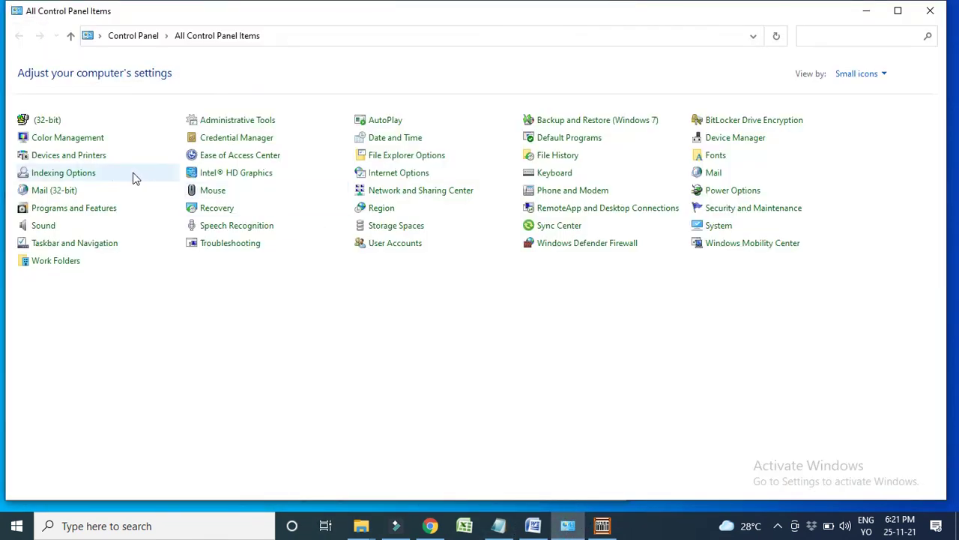
pyautogui.click(84, 159)
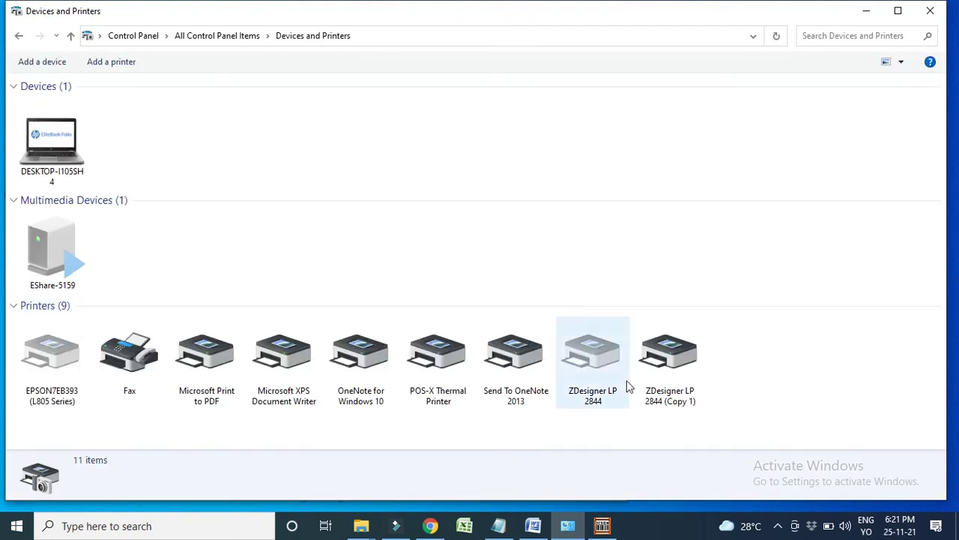
pyautogui.click(692, 402)
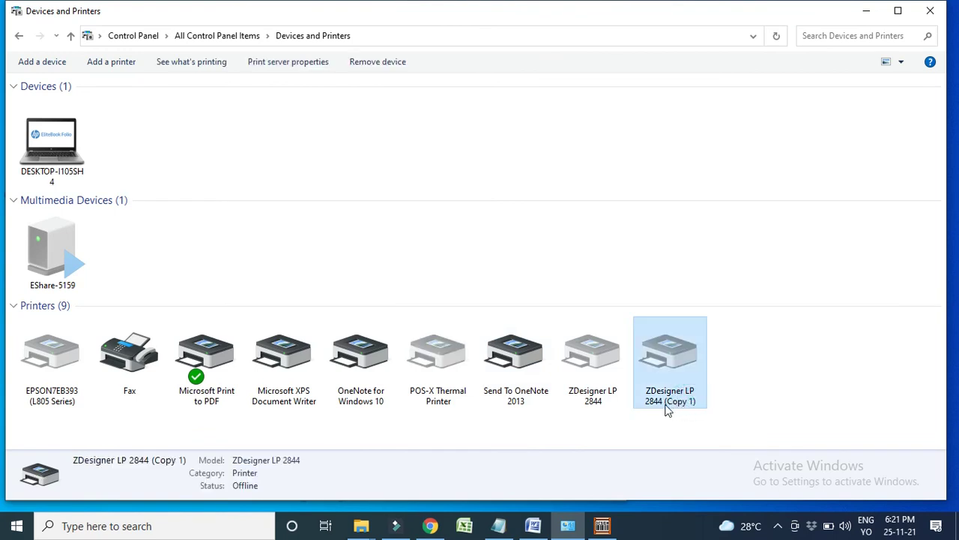
pyautogui.rightClick(679, 362)
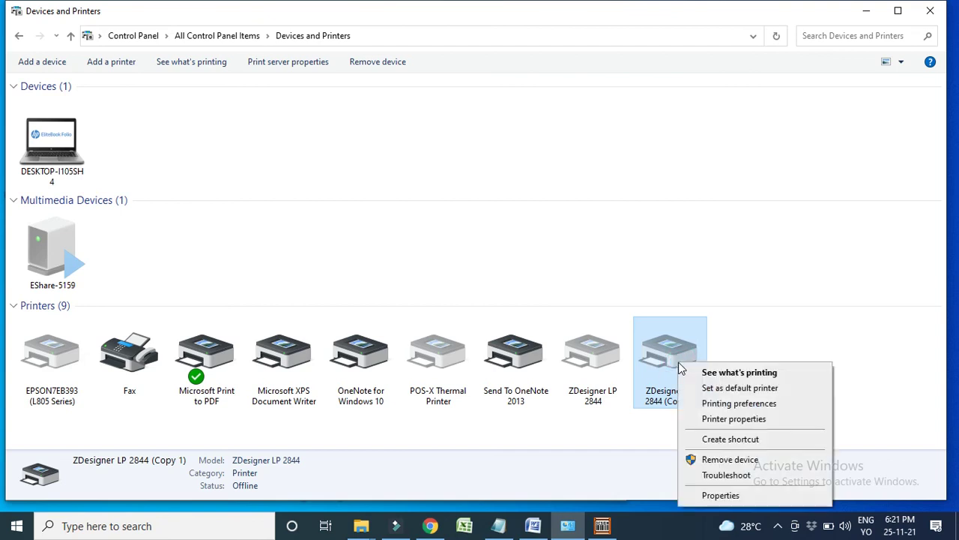
pyautogui.click(709, 423)
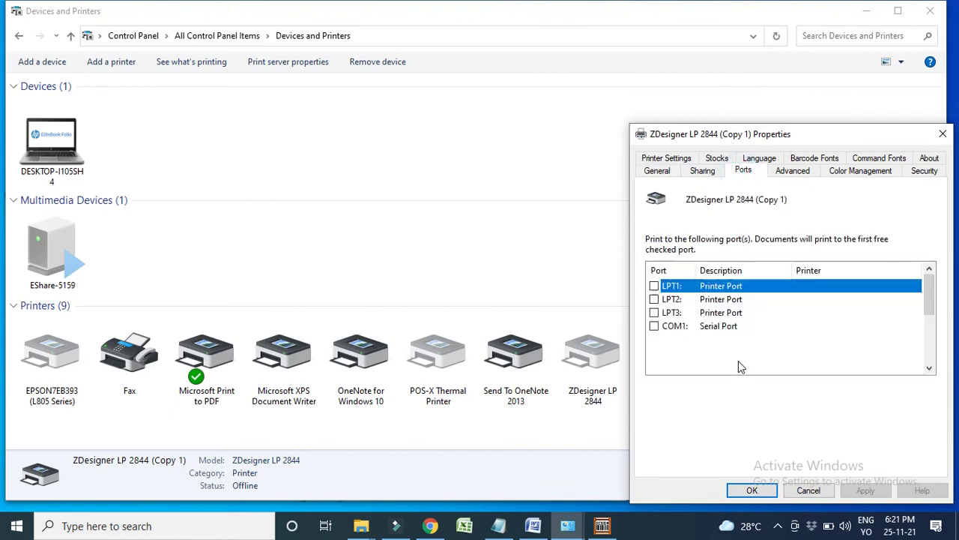
# Assign ZDesigner LP 2844 (Copy 1) to the USB local port shared with POS-X Thermal Printer and apply it.
pyautogui.moveTo(928, 293); pyautogui.dragTo(929, 344)
pyautogui.click(843, 317)
pyautogui.doubleClick(845, 322)
pyautogui.click(866, 489)
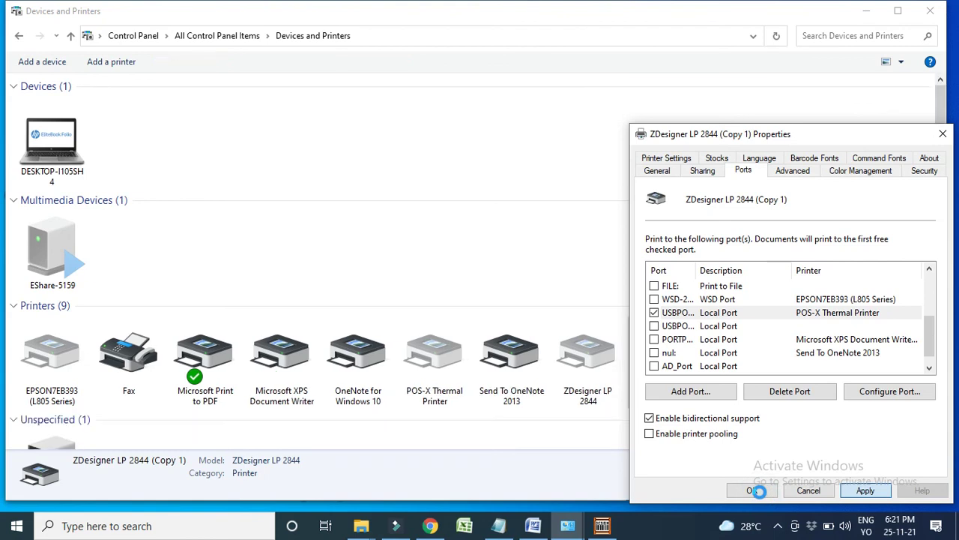
pyautogui.click(757, 491)
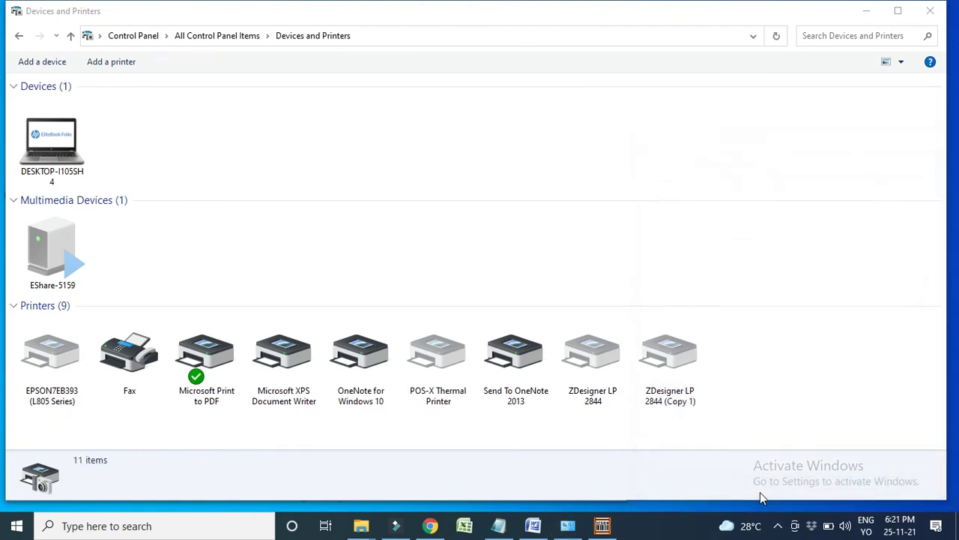
# Set ZDesigner LP 2844 (Copy 1) as the default printer.
pyautogui.click(662, 384)
pyautogui.rightClick(664, 365)
pyautogui.click(684, 385)
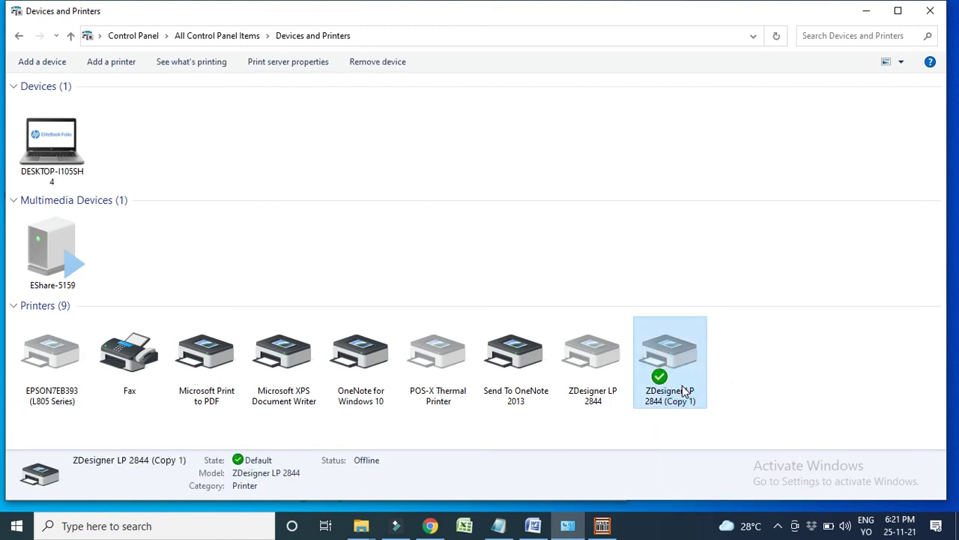
# Show the hidden notification-area icons.
pyautogui.click(777, 526)
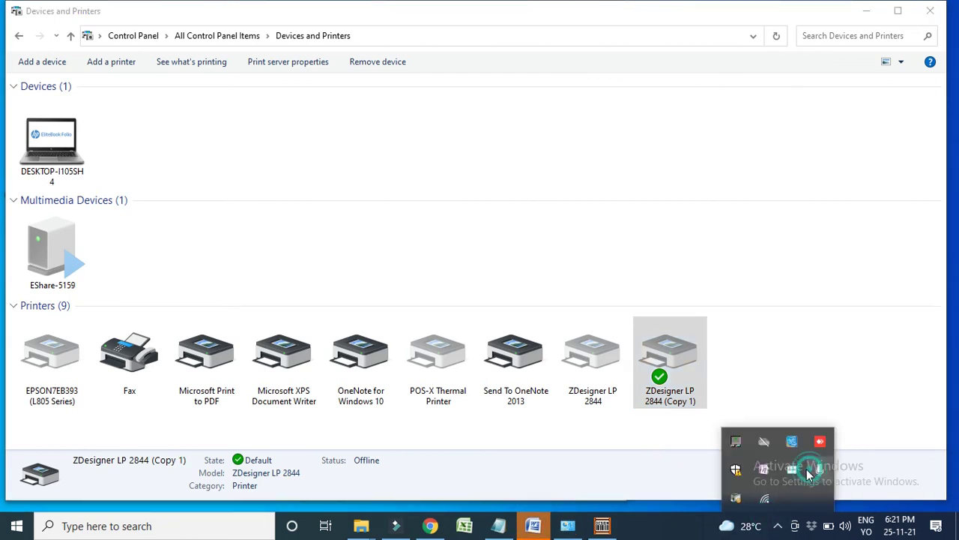